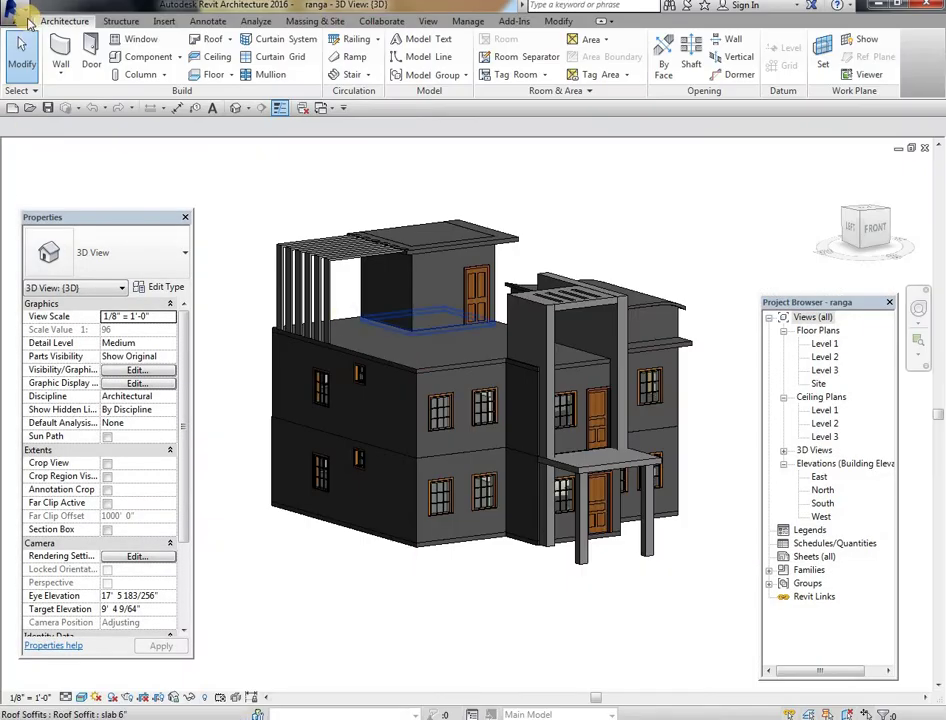
From the application menu's Export > CAD Formats, open DWG export for the house's 3D view.
{"action": "left_click", "coordinate": [22, 16]}
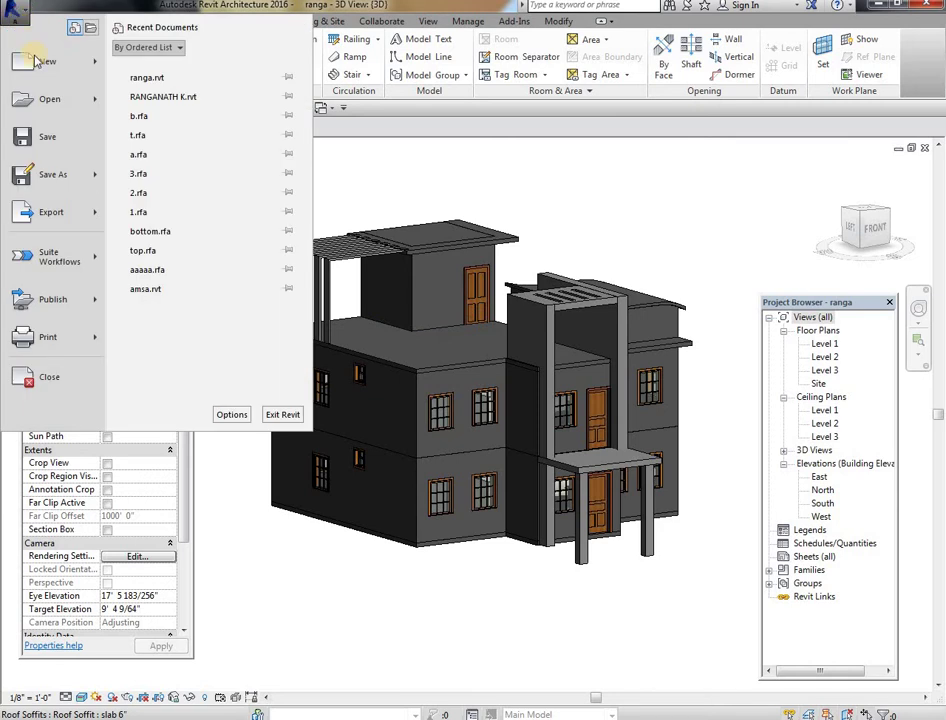
{"action": "left_click", "coordinate": [92, 216]}
{"action": "mouse_move", "coordinate": [242, 57]}
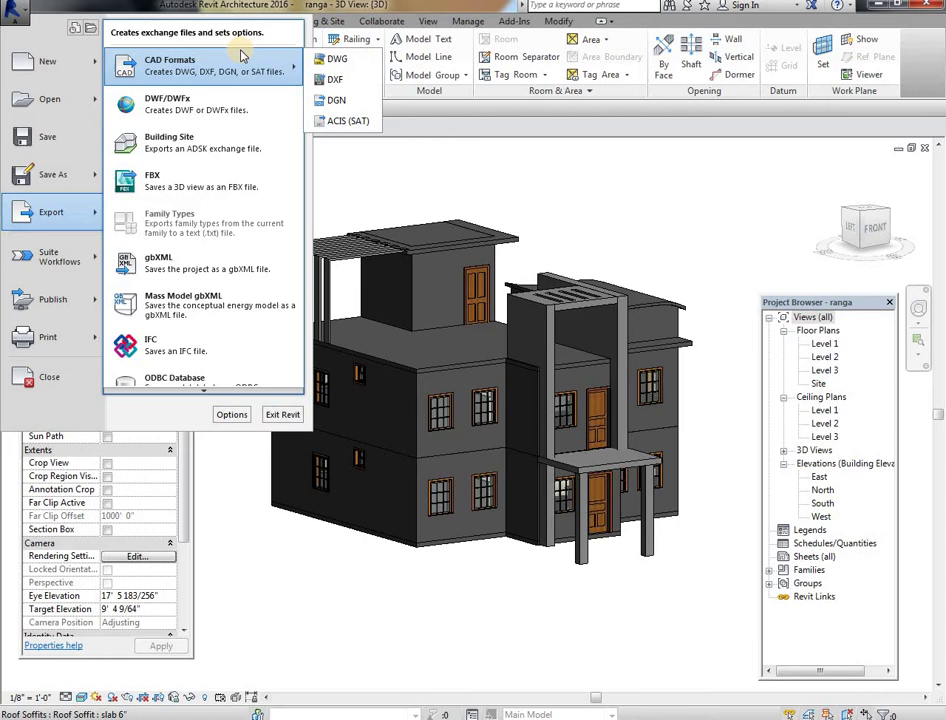
{"action": "key", "text": "Escape"}
{"action": "key", "text": "Escape"}
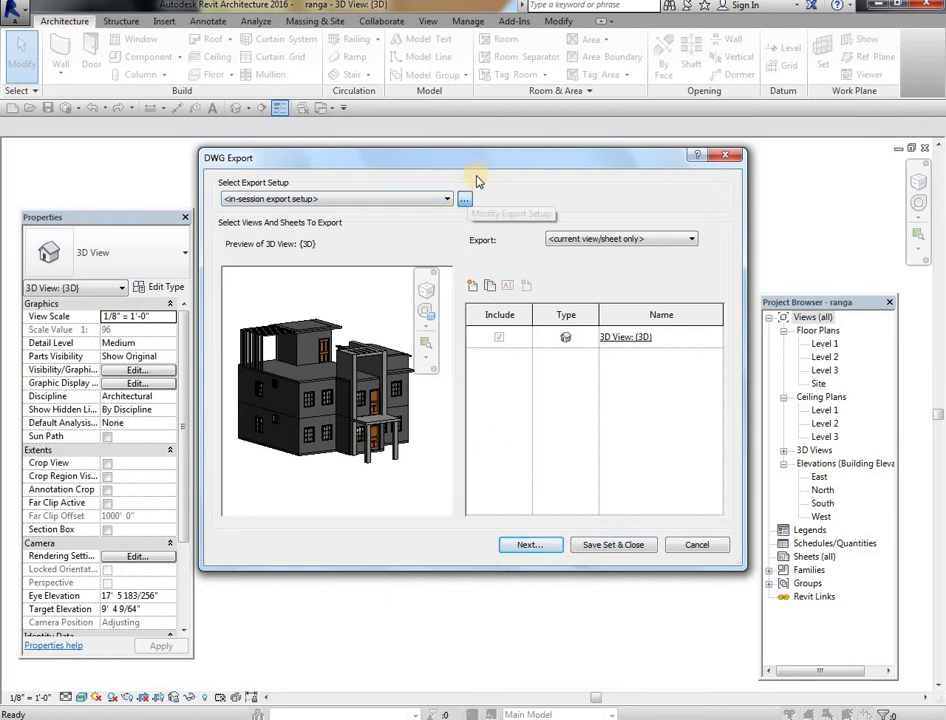
In the export setup's General options, enable exporting rooms, spaces and areas as polylines.
{"action": "left_click", "coordinate": [463, 201]}
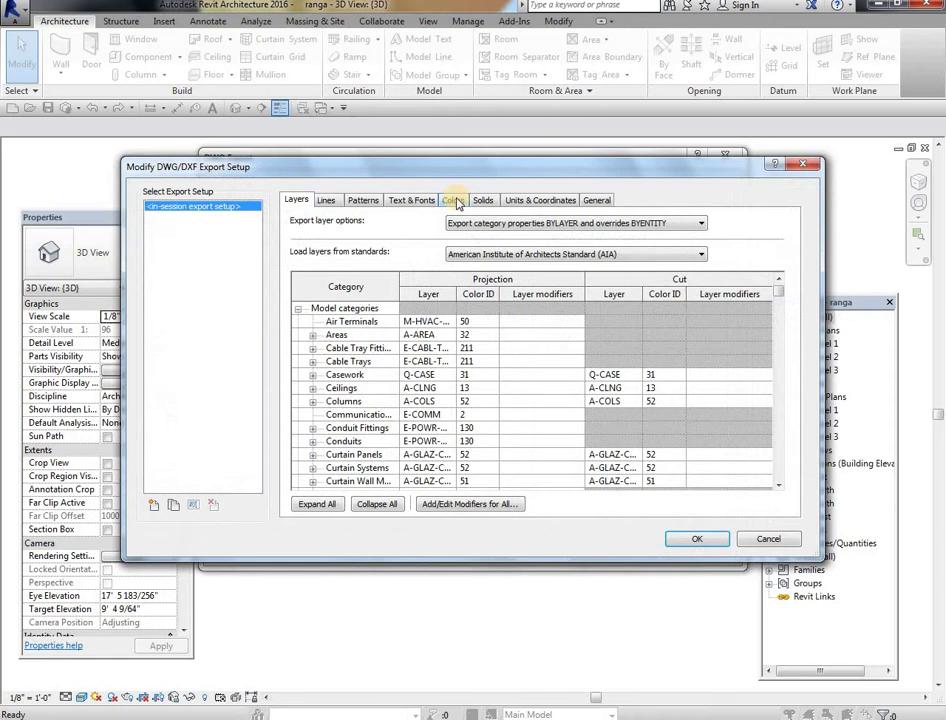
{"action": "left_click", "coordinate": [330, 505]}
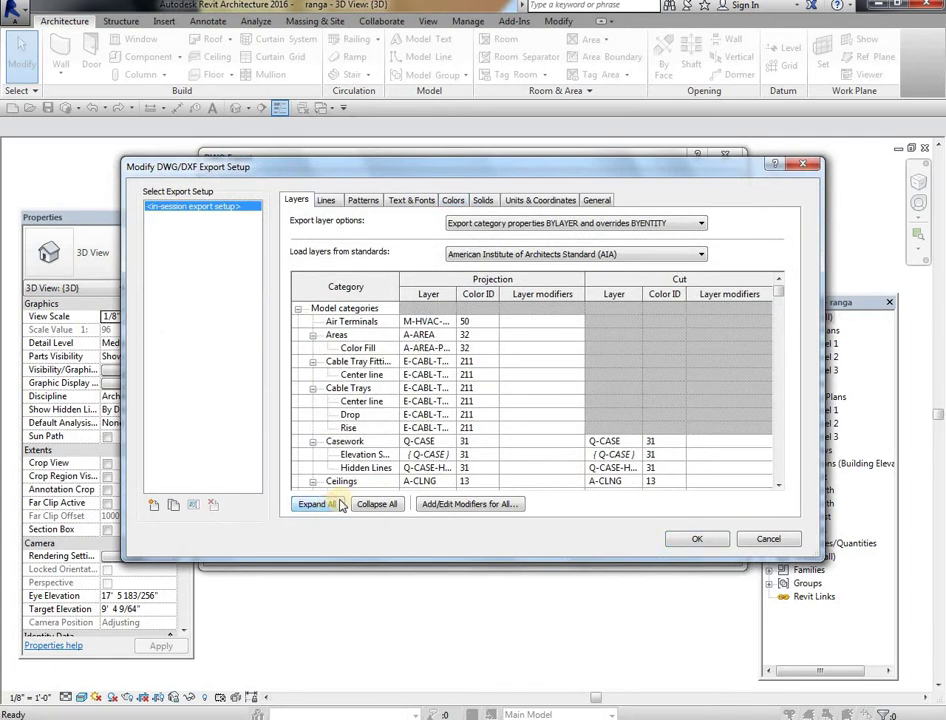
{"action": "left_click", "coordinate": [604, 201]}
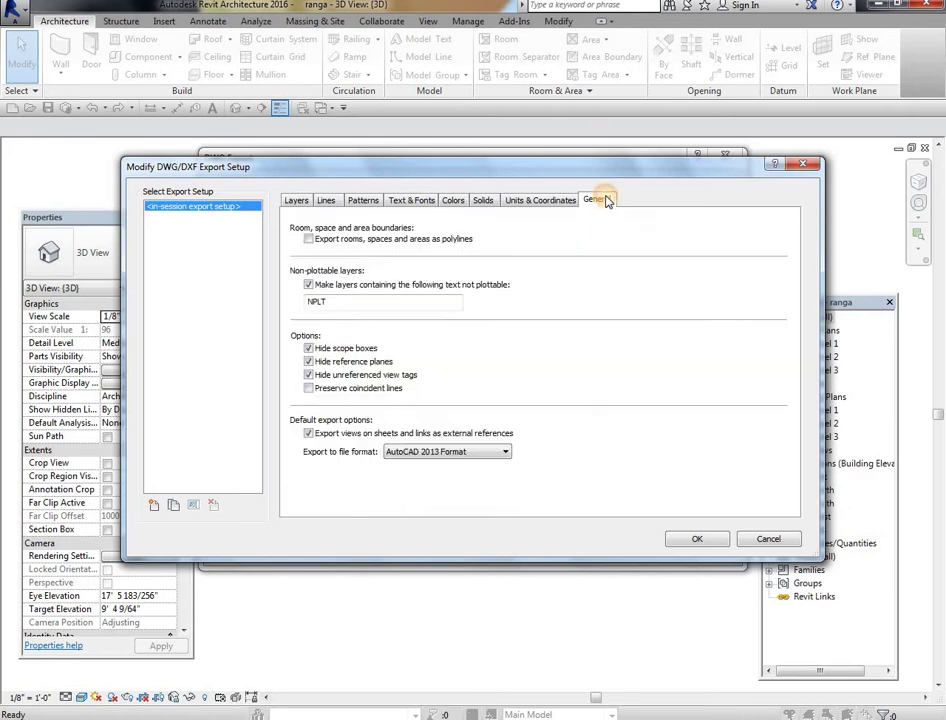
{"action": "left_click", "coordinate": [309, 240]}
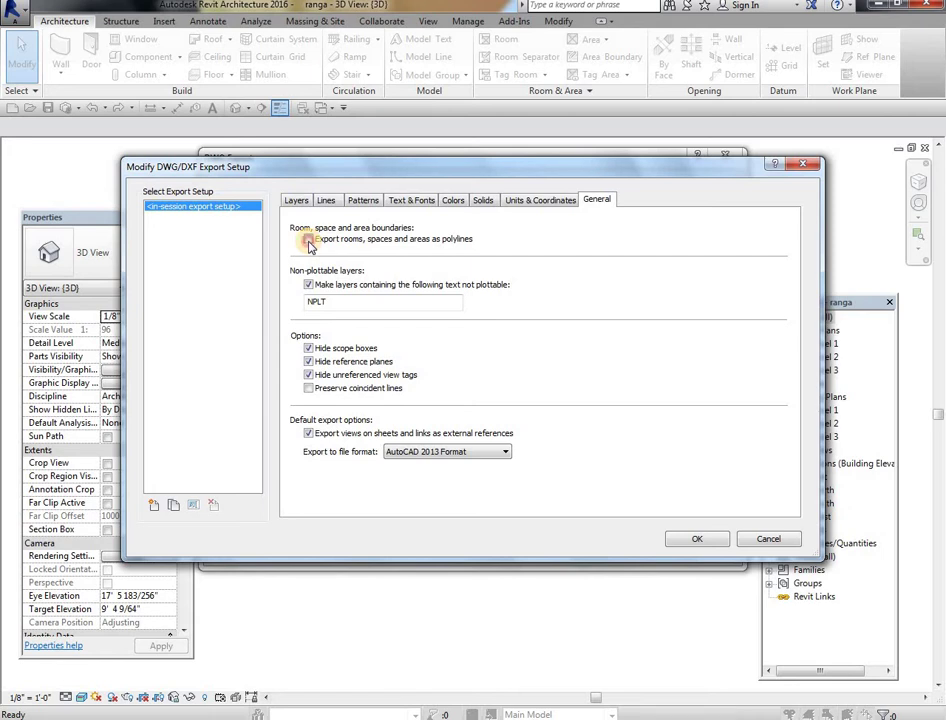
Keep AutoCAD 2013 as the file format, confirm the setup and continue to saving.
{"action": "left_click", "coordinate": [497, 453]}
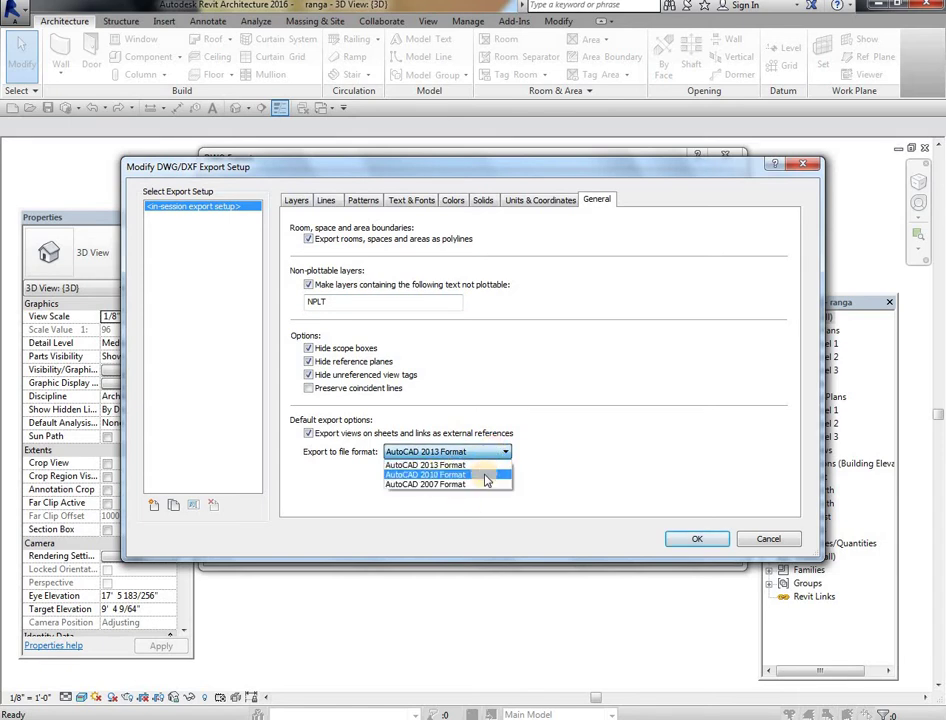
{"action": "left_click", "coordinate": [555, 485]}
{"action": "left_click", "coordinate": [702, 540]}
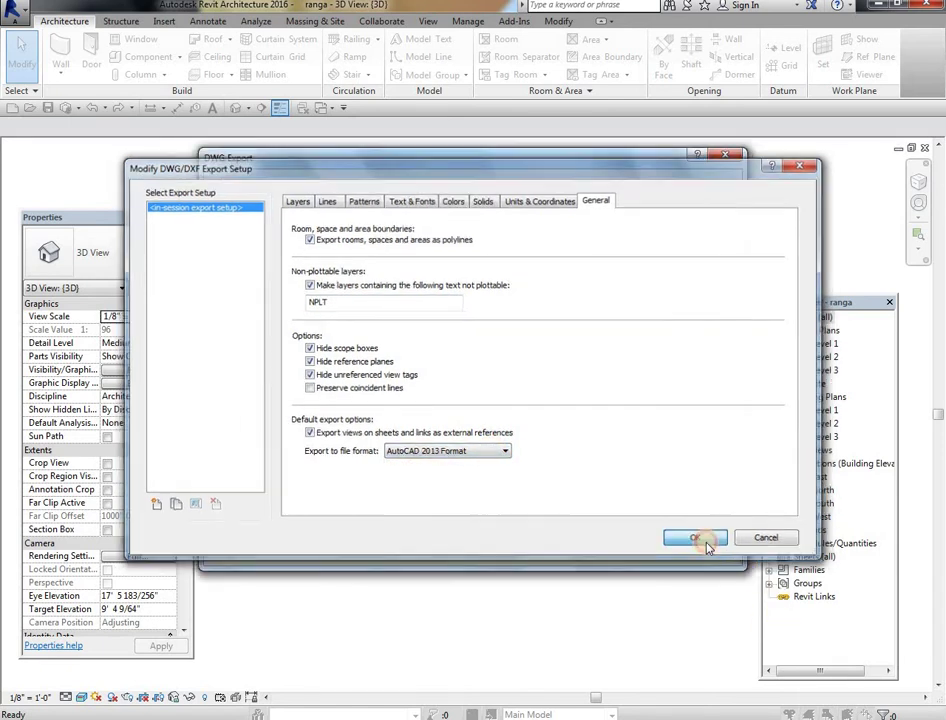
{"action": "left_click", "coordinate": [545, 549]}
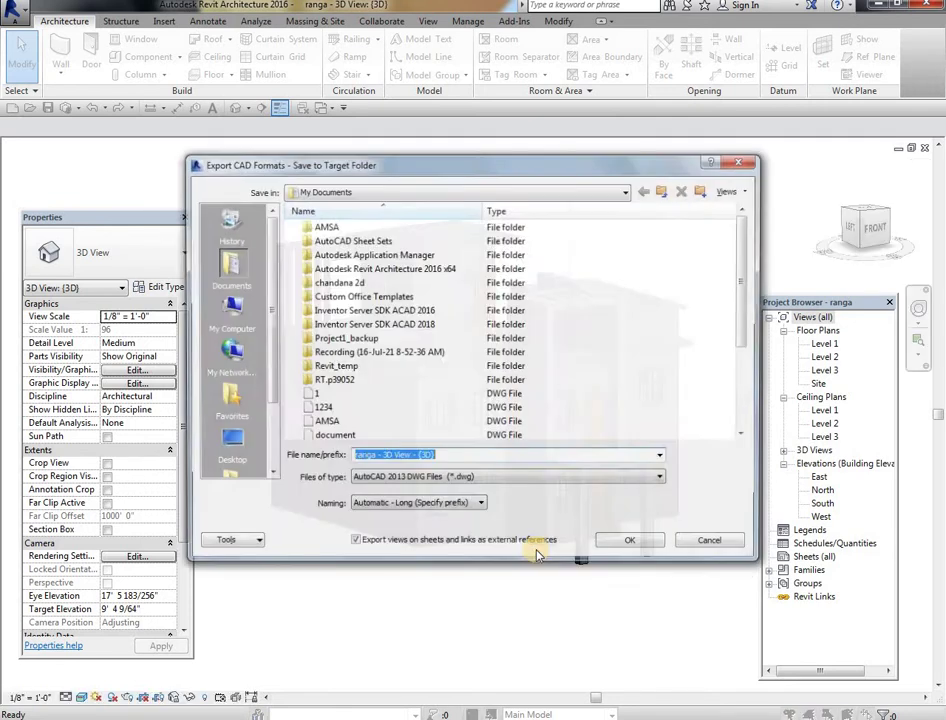
Export the DWG to the Desktop with the file name 1234.
{"action": "left_click", "coordinate": [227, 441]}
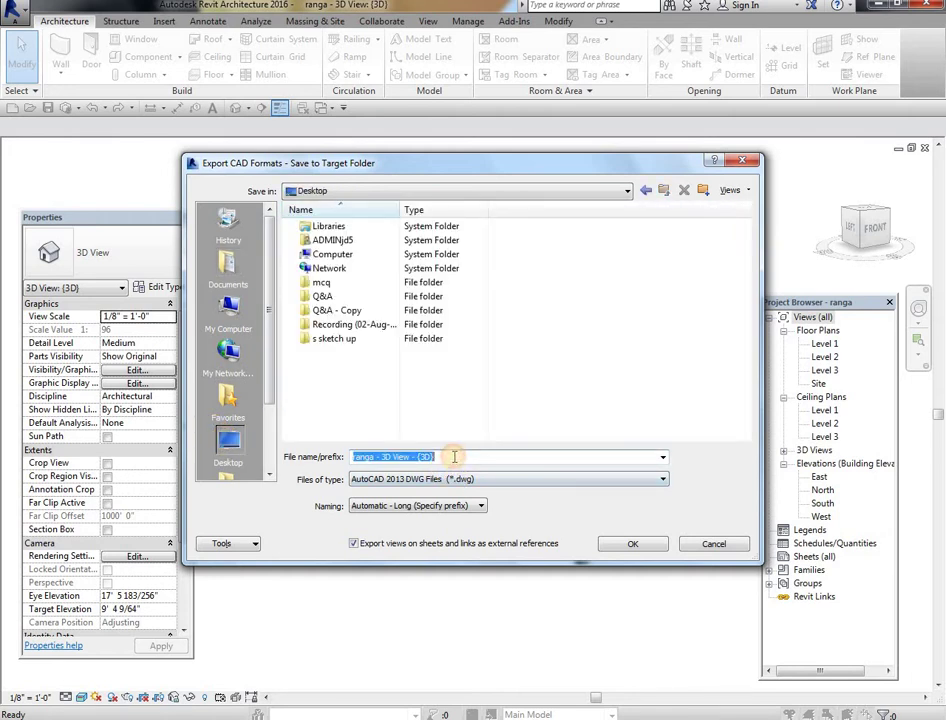
{"action": "type", "text": "1234"}
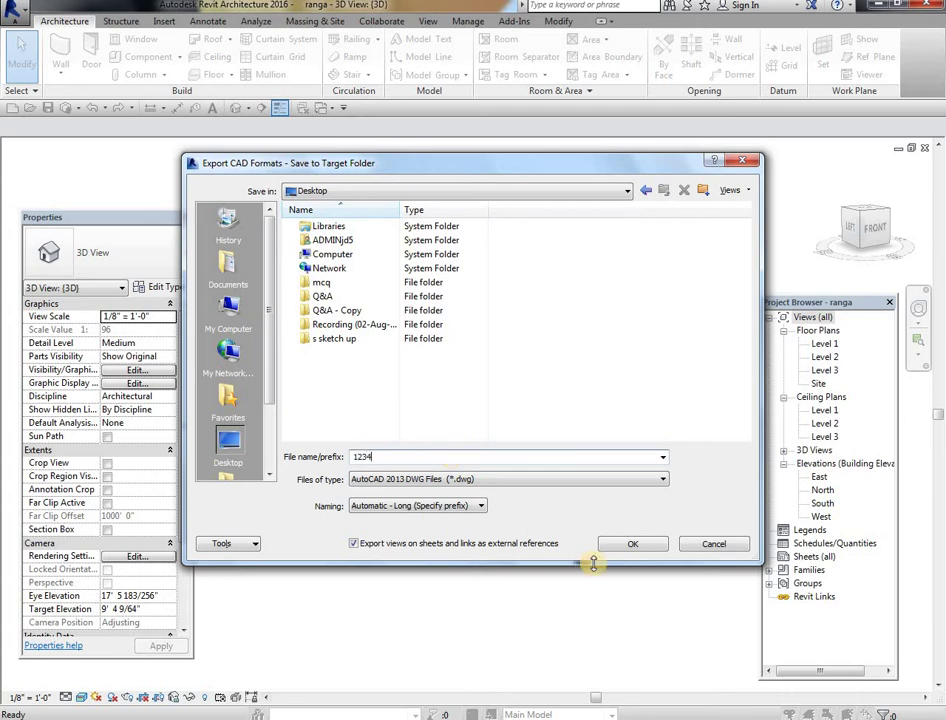
{"action": "left_click", "coordinate": [631, 544]}
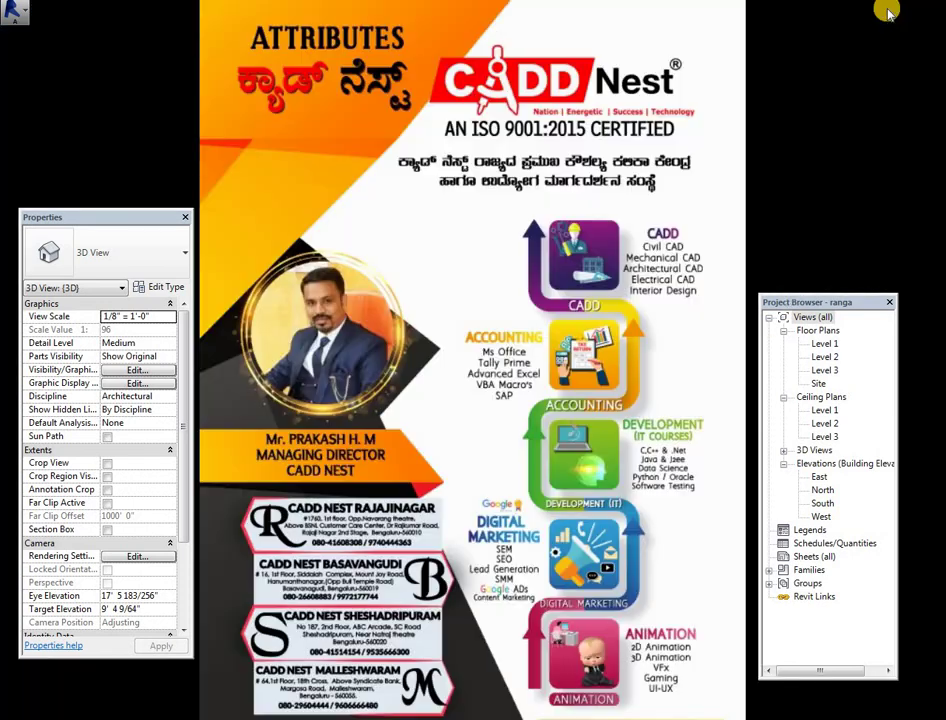
Minimize Revit to reveal the desktop.
{"action": "left_click", "coordinate": [888, 12]}
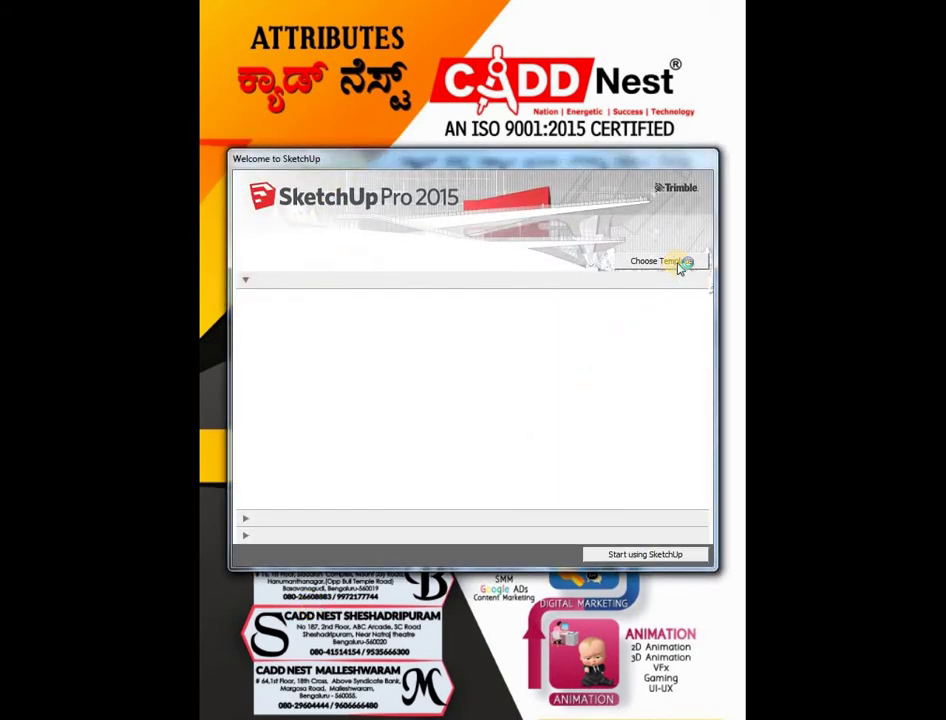
Start a new model from the Simple Template - Feet and Inches.
{"action": "left_click", "coordinate": [672, 261]}
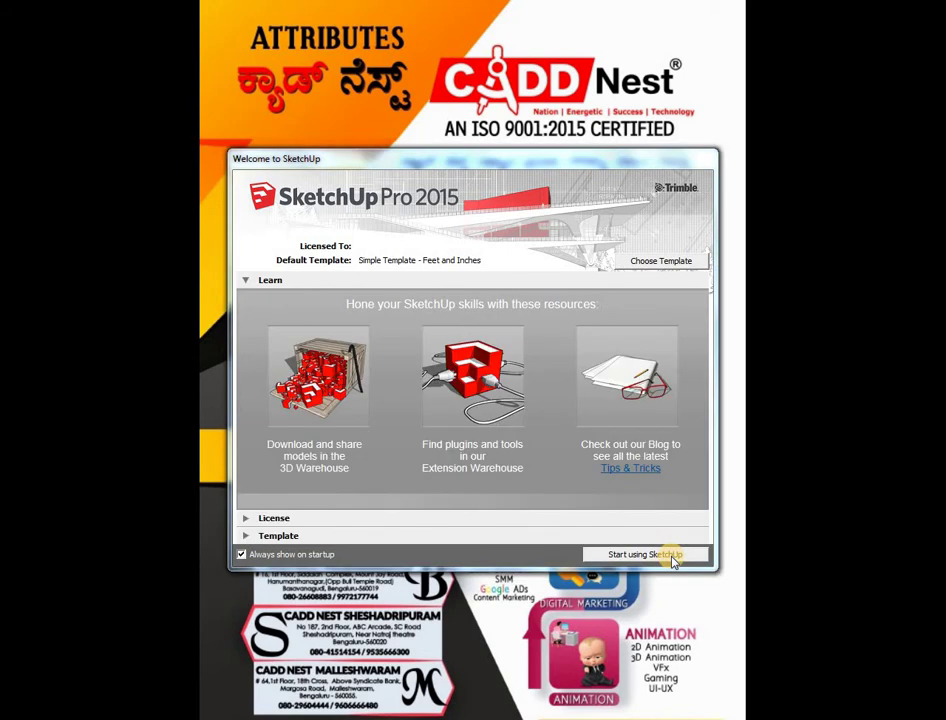
{"action": "left_click", "coordinate": [645, 554]}
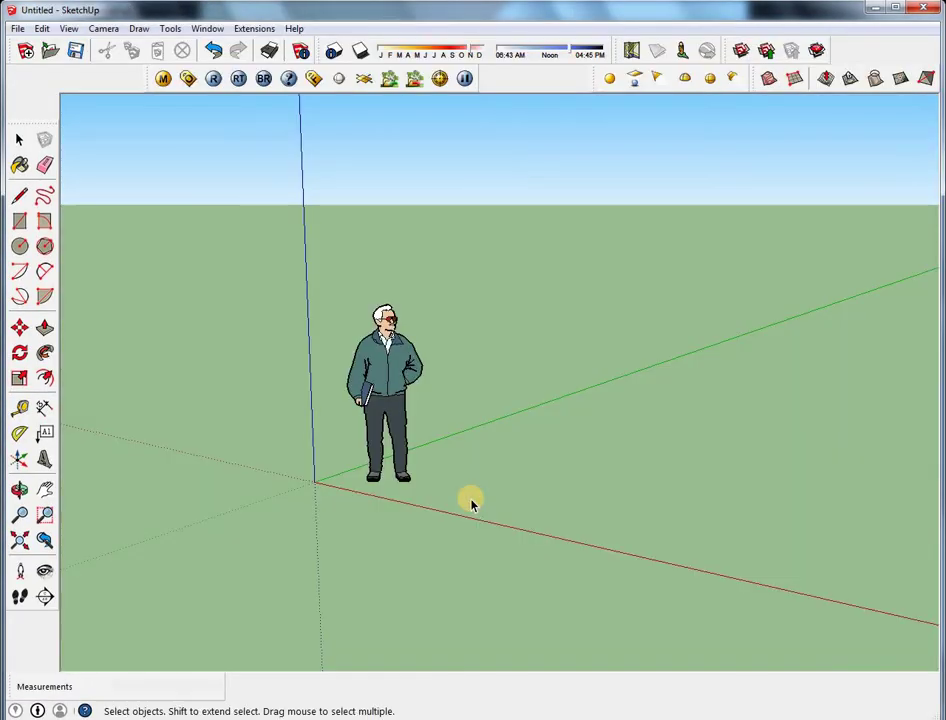
Delete the default standing person figure and open File > Import.
{"action": "left_click", "coordinate": [398, 401]}
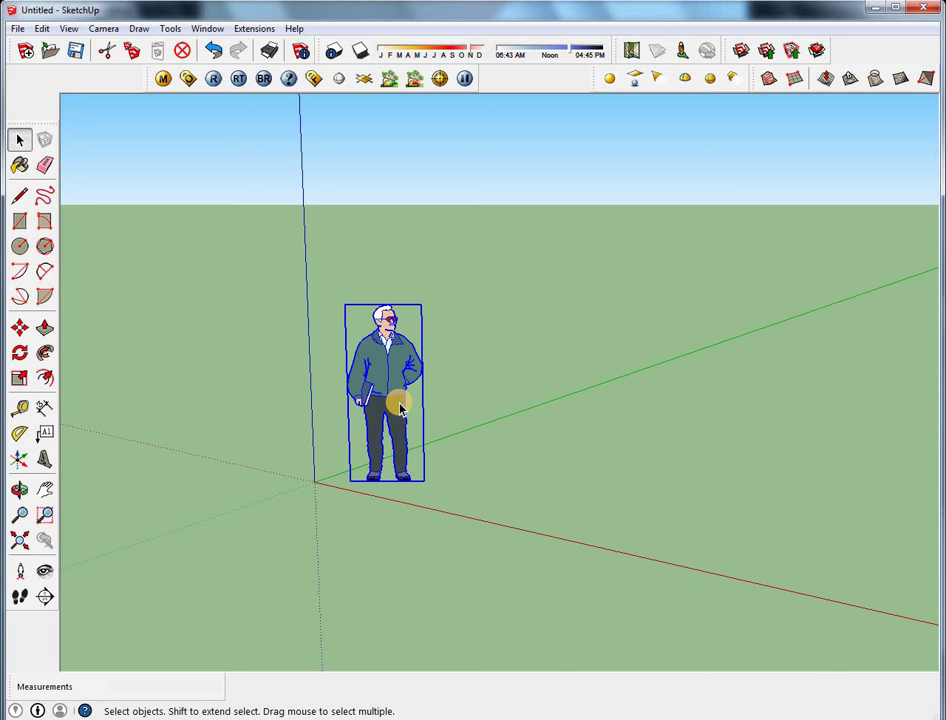
{"action": "key", "text": "Delete"}
{"action": "left_click", "coordinate": [18, 28]}
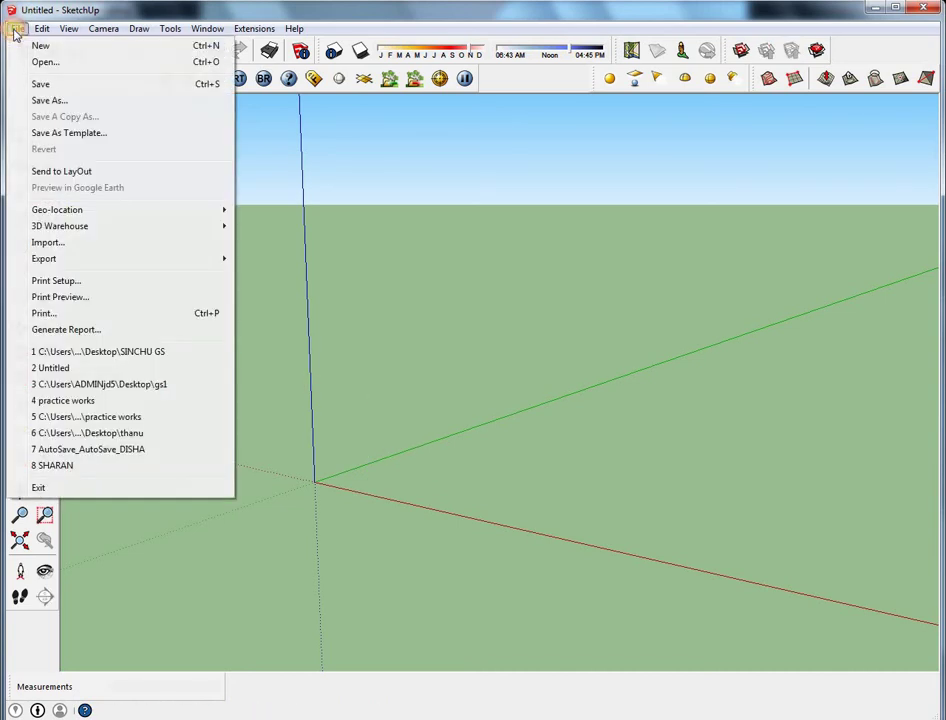
{"action": "left_click", "coordinate": [205, 242]}
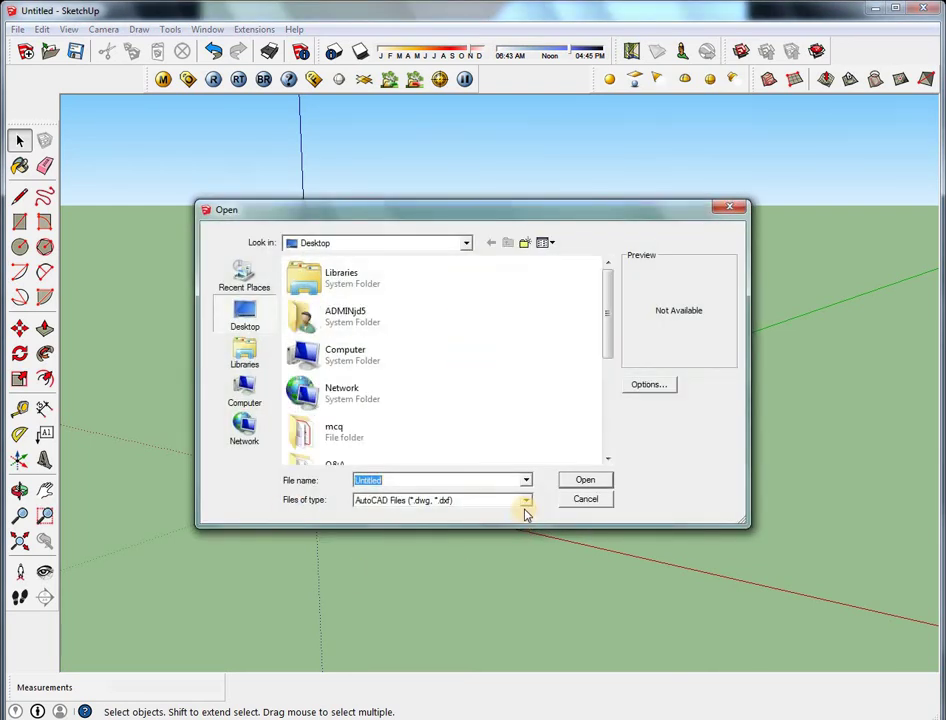
Import the 1234 DWG from the desktop using the AutoCAD Files type.
{"action": "left_click", "coordinate": [527, 502]}
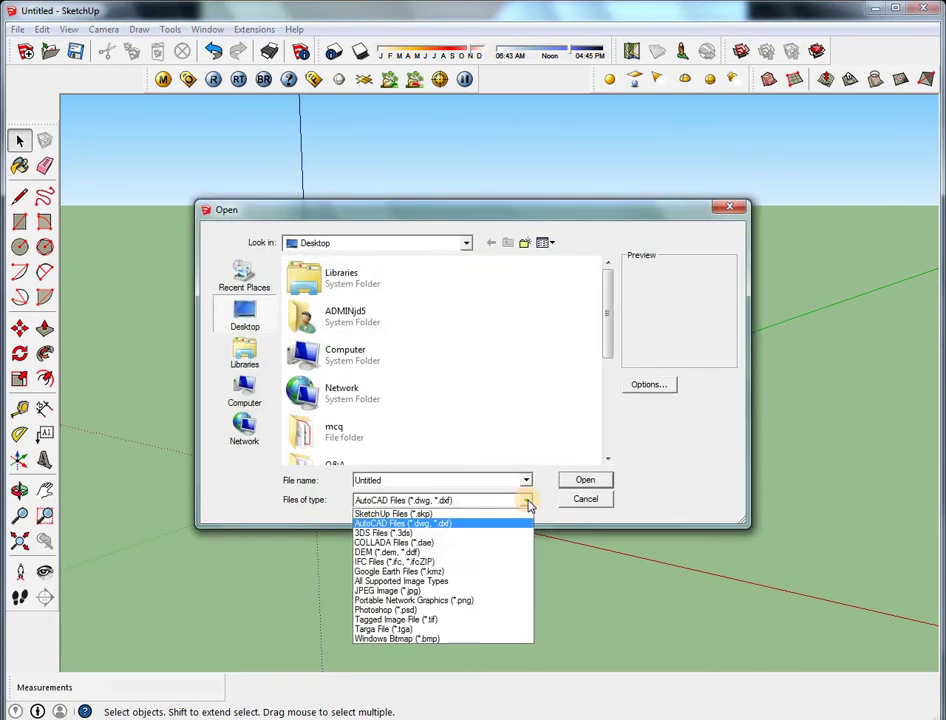
{"action": "left_click", "coordinate": [437, 524]}
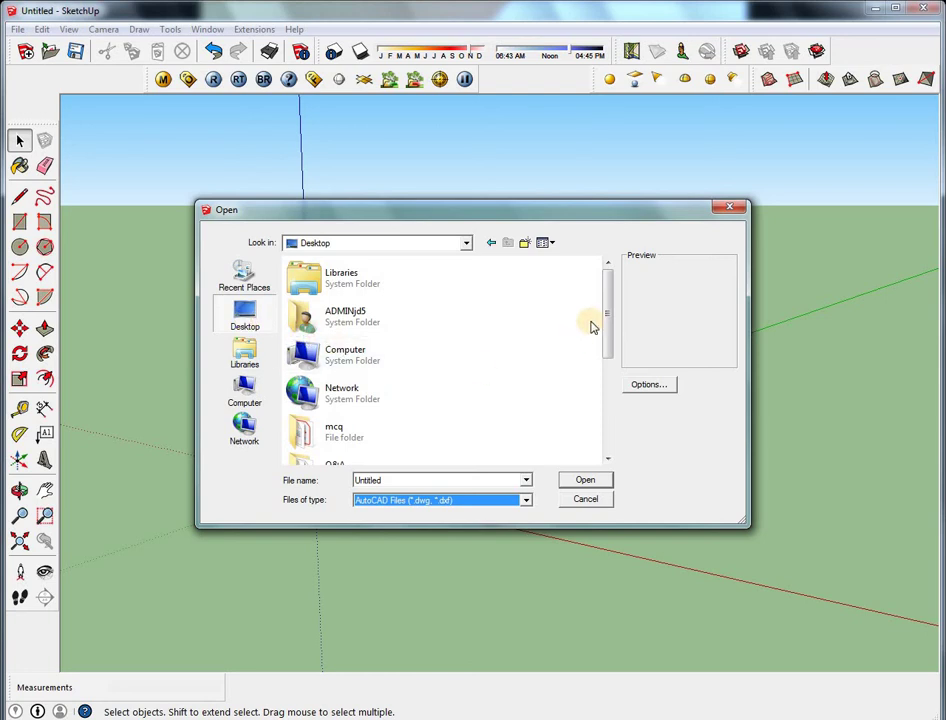
{"action": "left_click_drag", "start_coordinate": [606, 317], "coordinate": [598, 412]}
{"action": "left_click", "coordinate": [414, 412]}
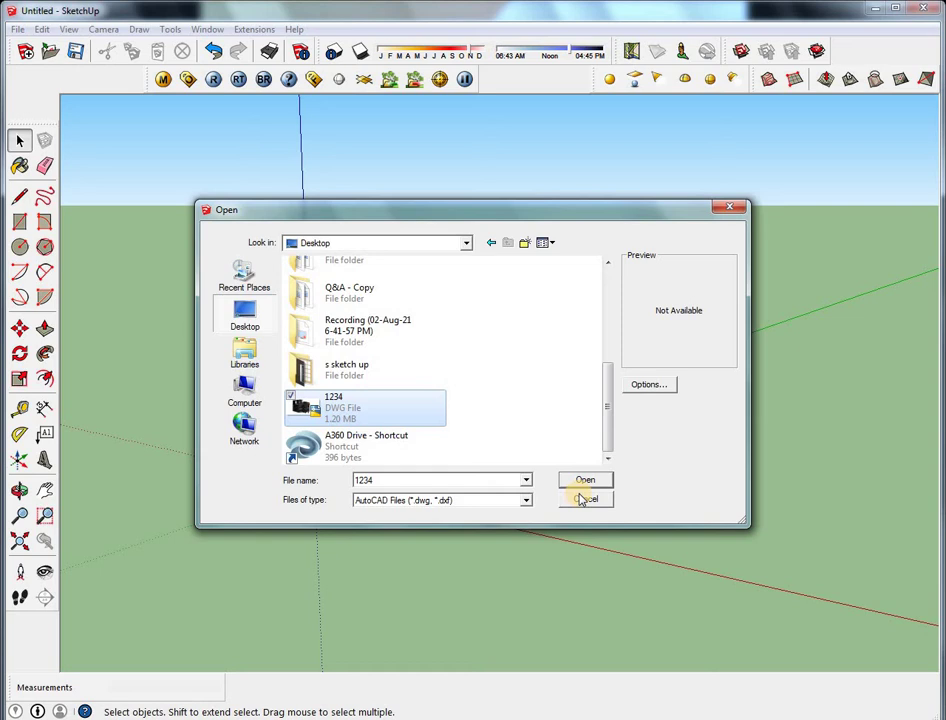
{"action": "left_click", "coordinate": [588, 480]}
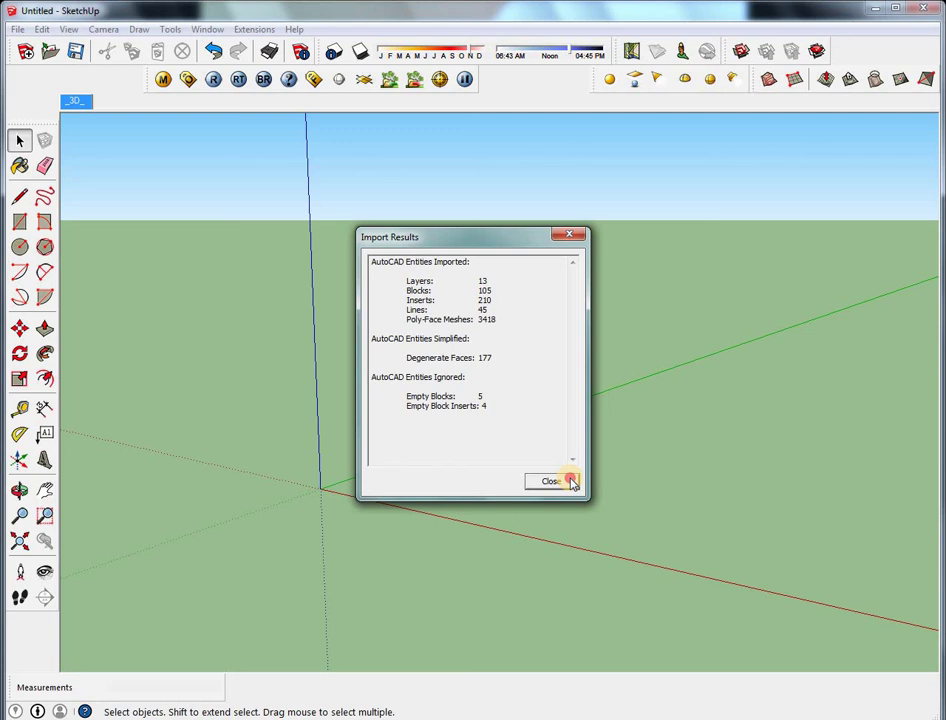
Close the Import Results report and zoom and orbit to view the whole two-storey house.
{"action": "left_click", "coordinate": [567, 481]}
{"action": "scroll", "coordinate": [458, 456], "scroll_direction": "down", "scroll_amount": 10}
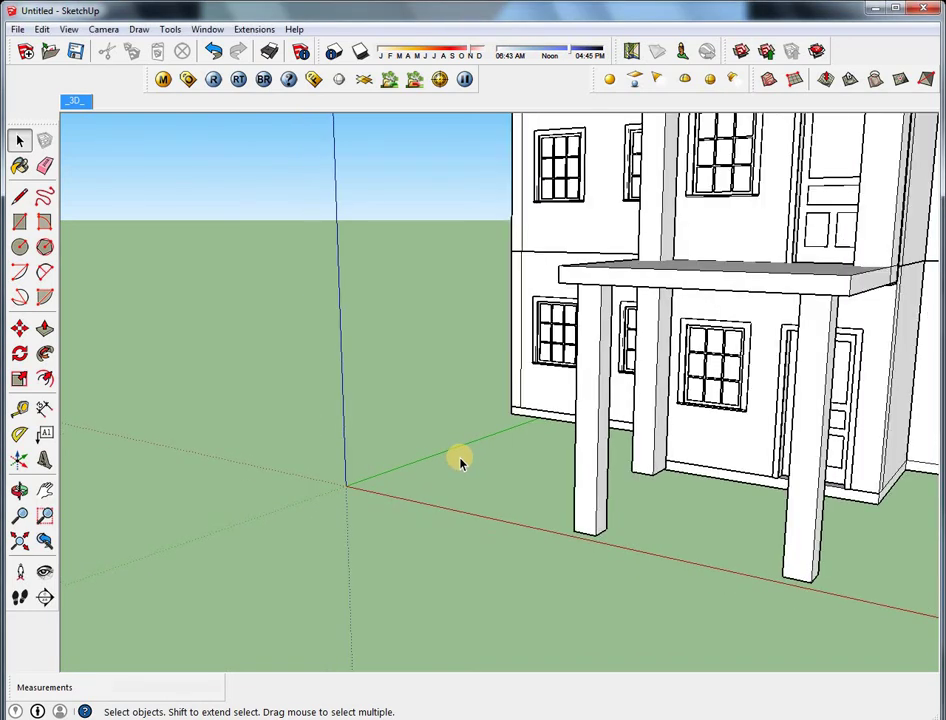
{"action": "middle_click_drag", "start_coordinate": [449, 461], "coordinate": [654, 169]}
{"action": "scroll", "coordinate": [650, 172], "scroll_direction": "up", "scroll_amount": 5}
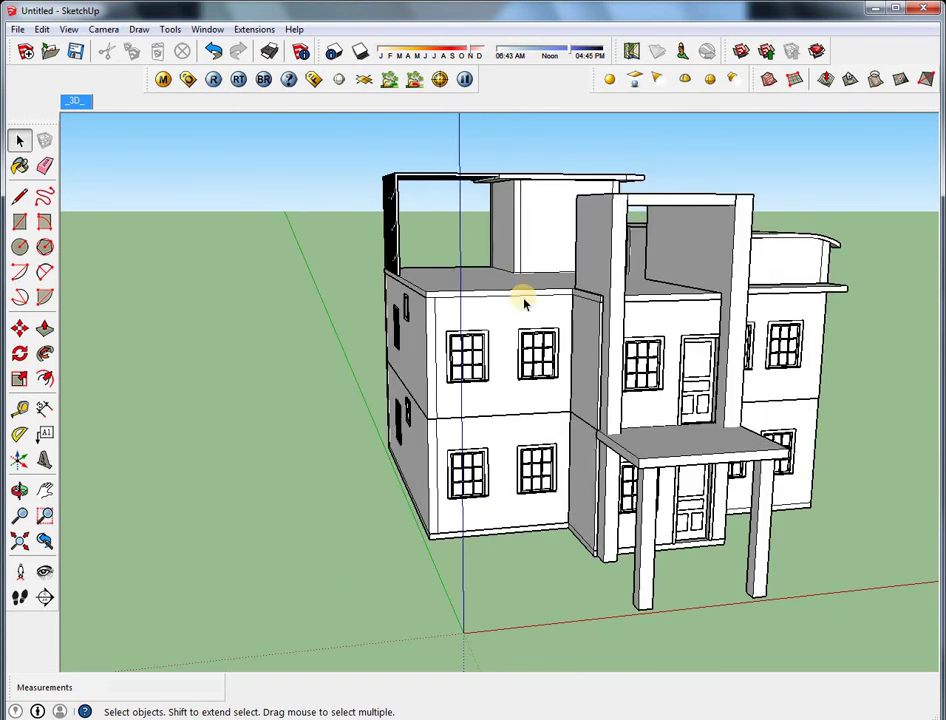
{"action": "middle_click_drag", "start_coordinate": [524, 302], "coordinate": [660, 381]}
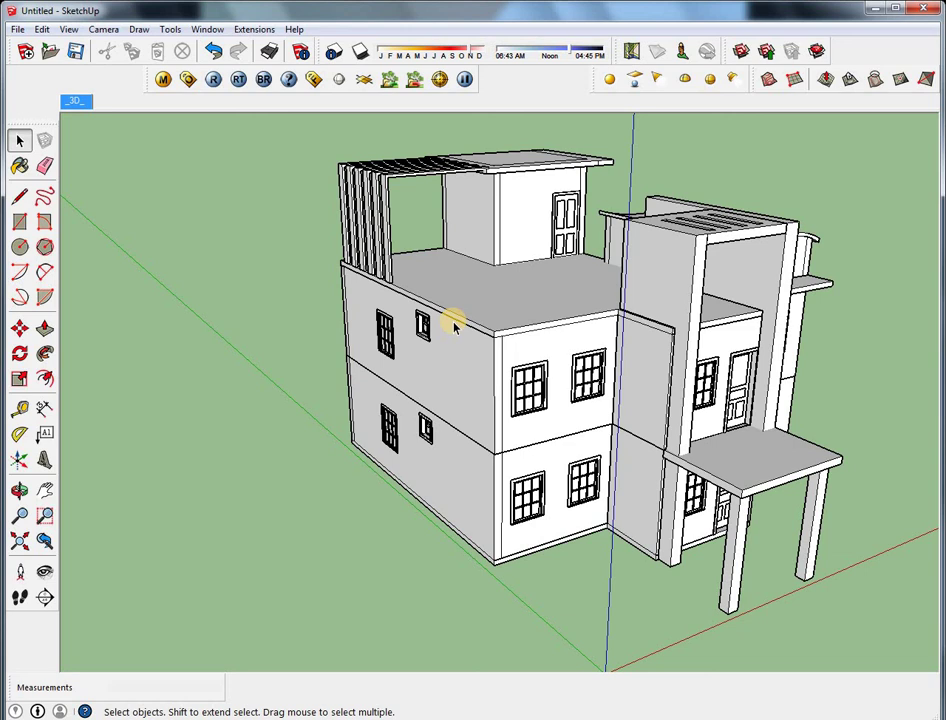